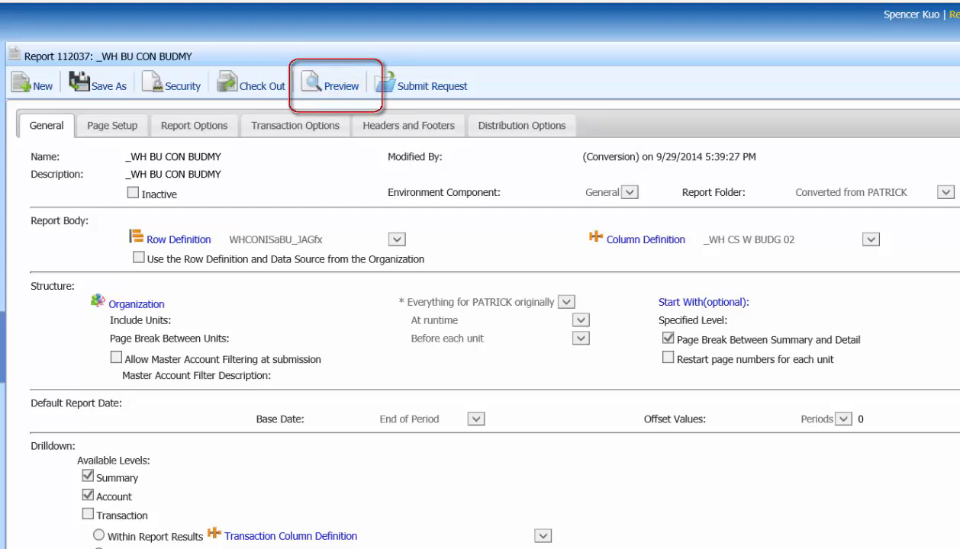
- Preview the _WH BU CON BUDMY report and return to its definition
{"action": "left_click", "coordinate": [329, 87]}
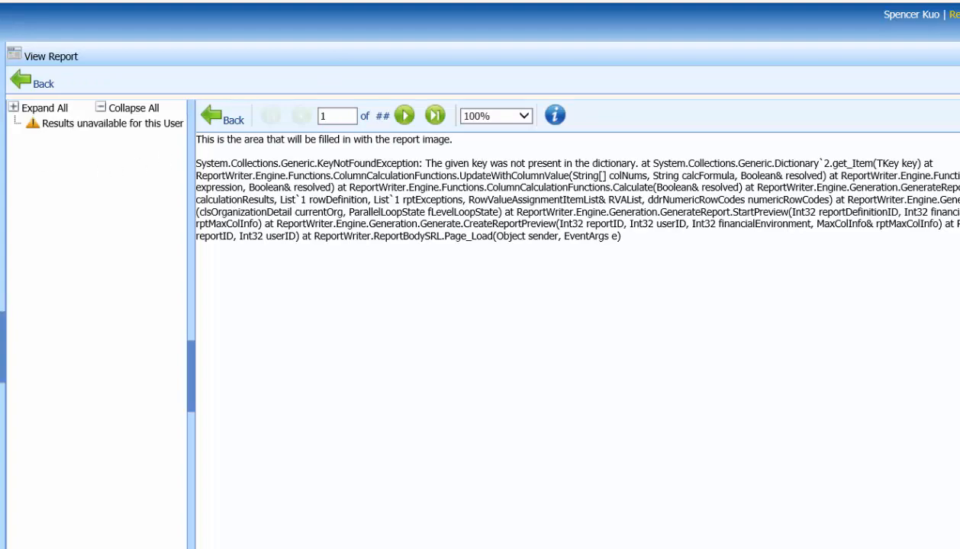
{"action": "left_click", "coordinate": [10, 80]}
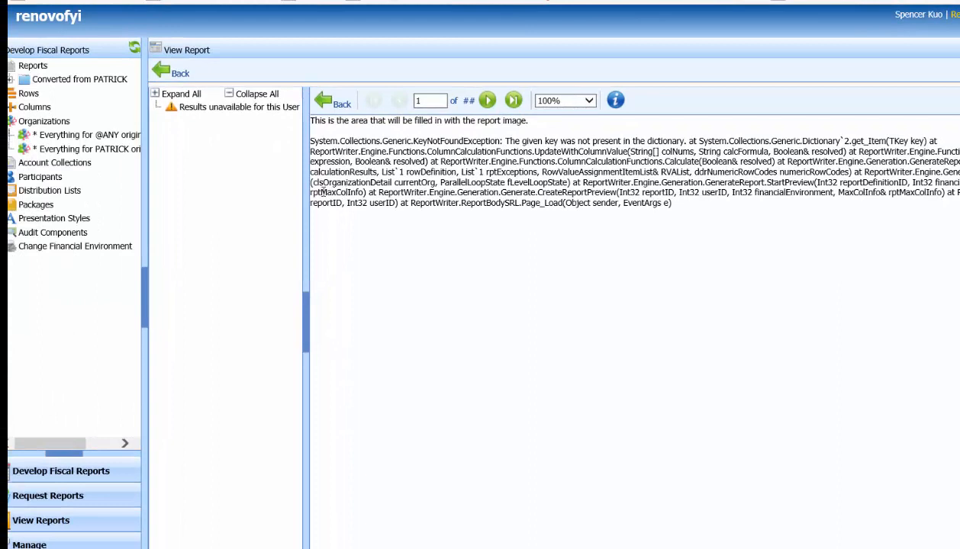
{"action": "left_click", "coordinate": [164, 76]}
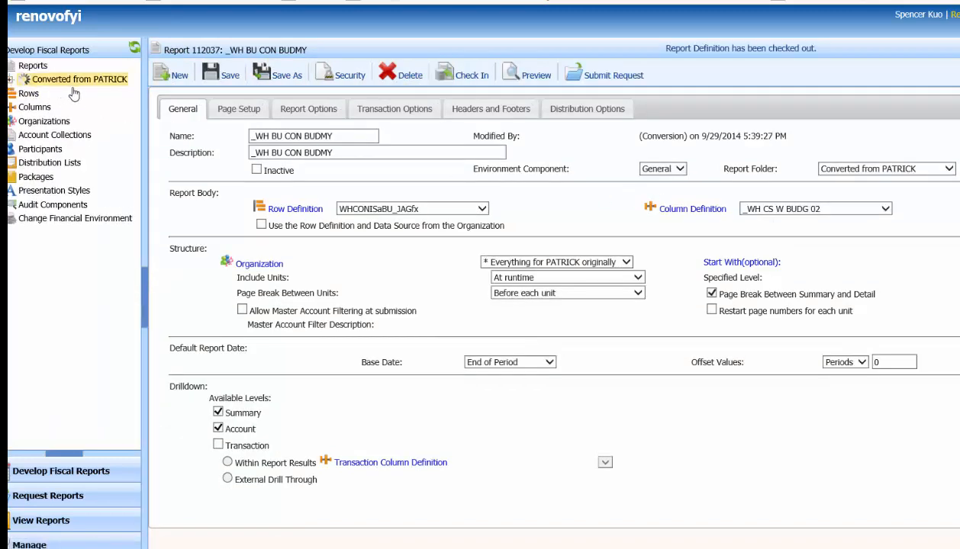
- Open the _CONBALSHTCURR report from the Converted from PATRICK folder, preview it, and go back
{"action": "left_click", "coordinate": [82, 92]}
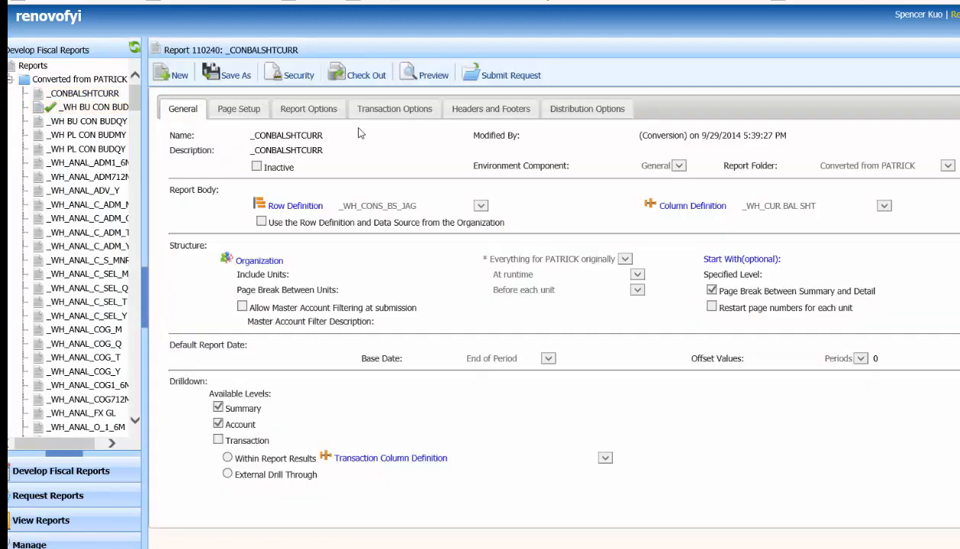
{"action": "left_click", "coordinate": [425, 77]}
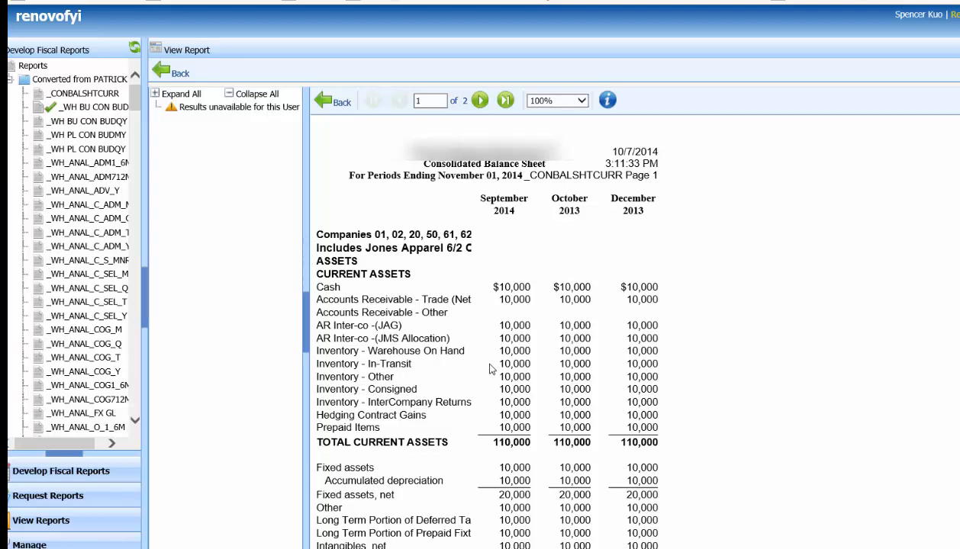
{"action": "left_click", "coordinate": [167, 72]}
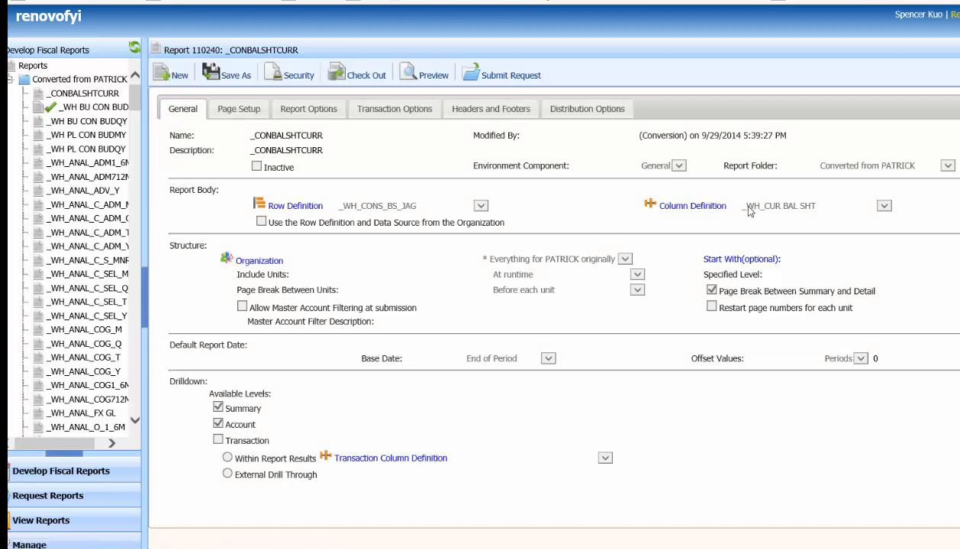
- Open the _WH BU CON BUDMY report, switch its column definition to _WH_CUR BAL SHT, and save
{"action": "left_click", "coordinate": [90, 107]}
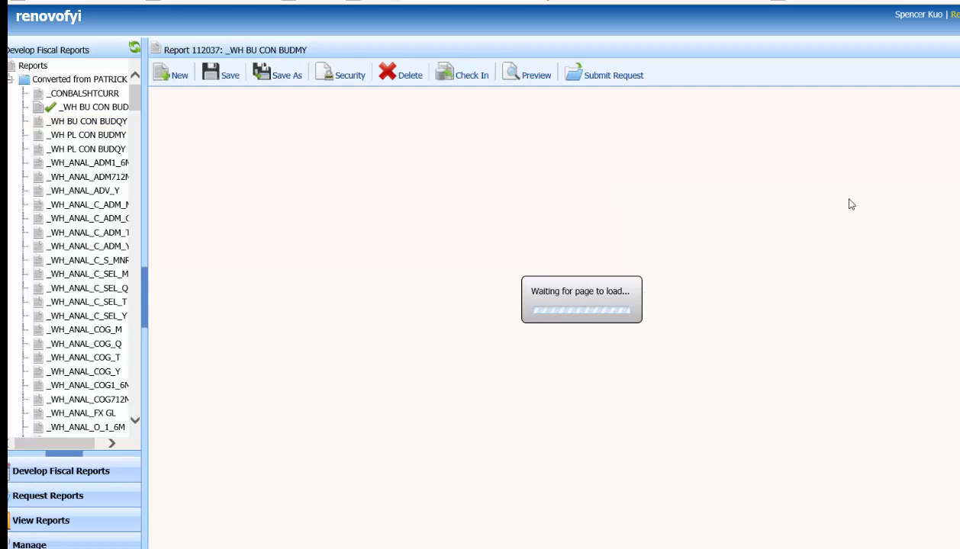
{"action": "left_click", "coordinate": [742, 208]}
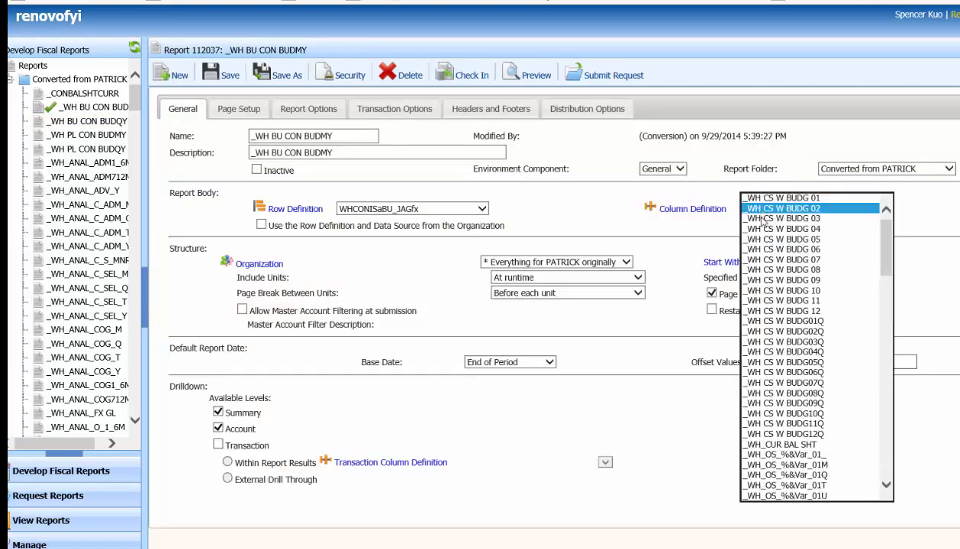
{"action": "left_click", "coordinate": [807, 447]}
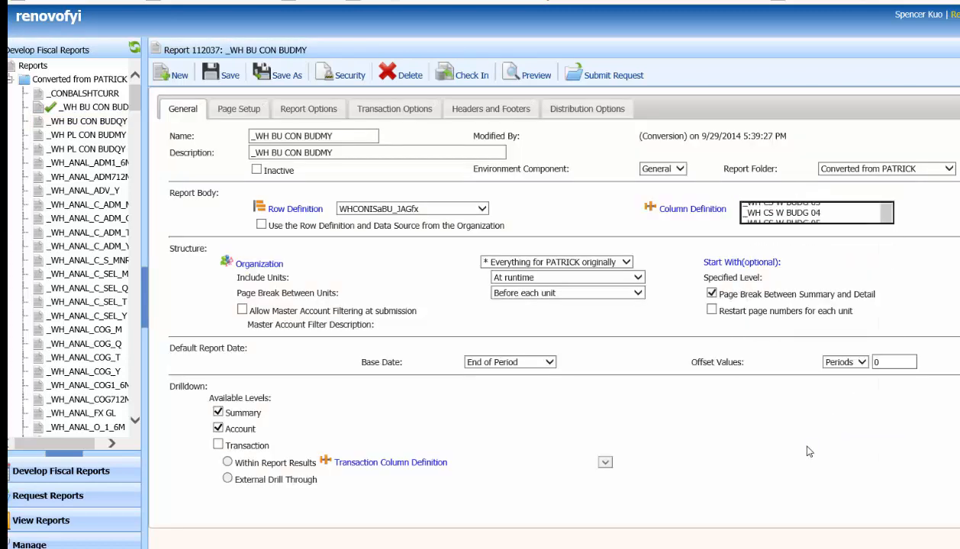
{"action": "left_click", "coordinate": [227, 75]}
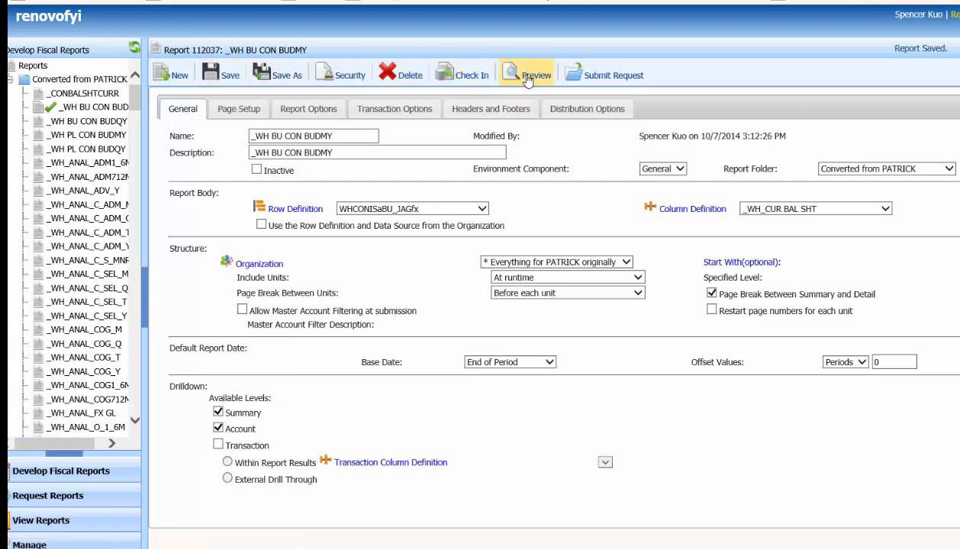
- Preview the _WH BU CON BUDMY report and return to its definition
{"action": "left_click", "coordinate": [527, 77]}
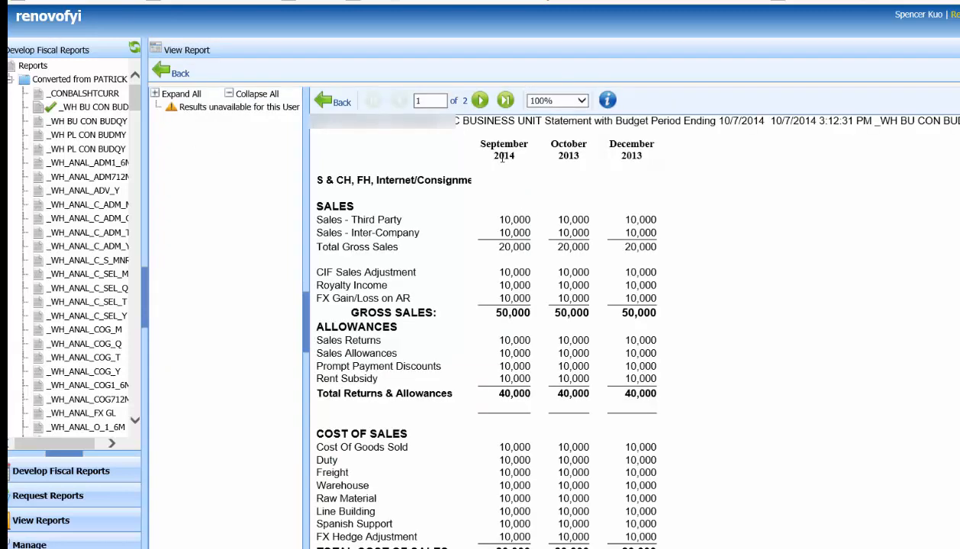
{"action": "left_click", "coordinate": [174, 73]}
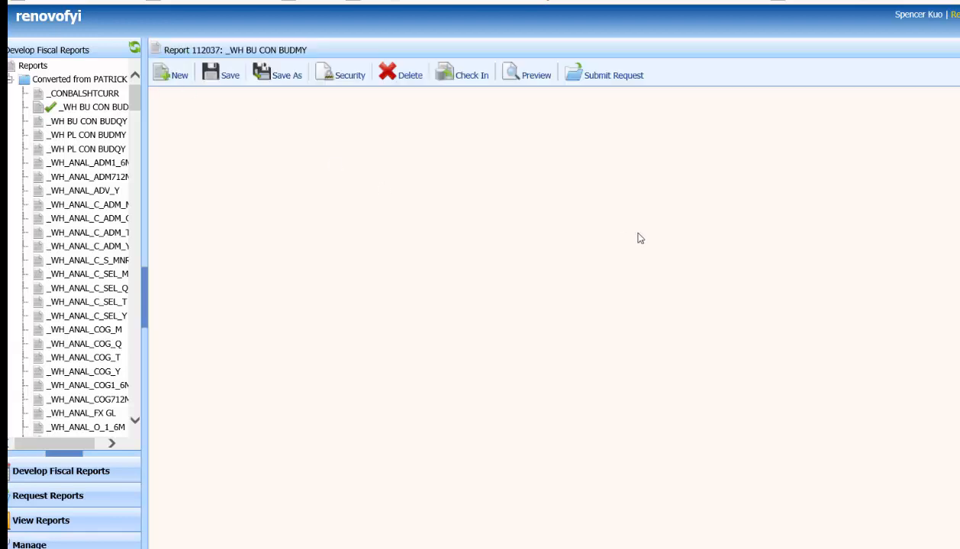
- Set the report's column definition back to _WH CS W BUDG 02 and save the report
{"action": "left_click", "coordinate": [774, 210]}
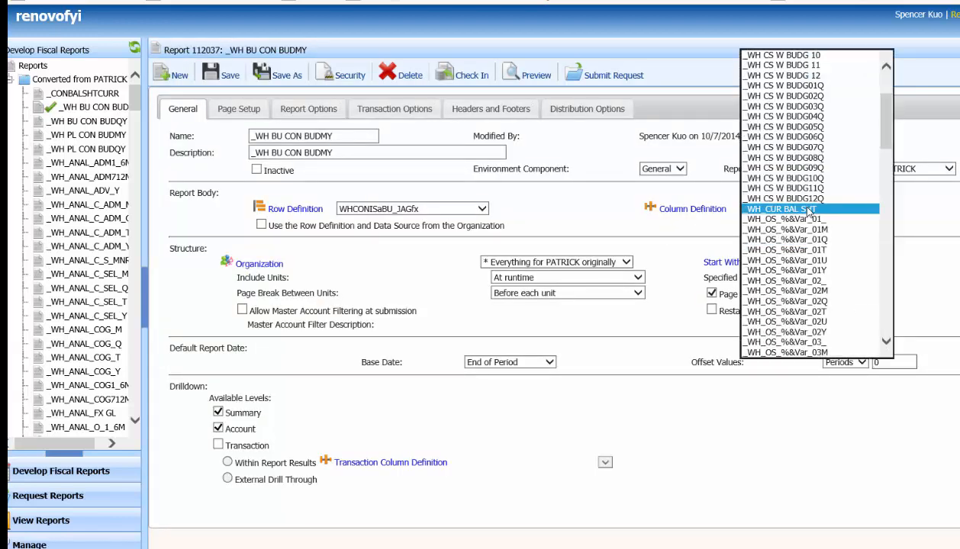
{"action": "scroll", "coordinate": [809, 211], "scroll_direction": "up", "scroll_amount": 3}
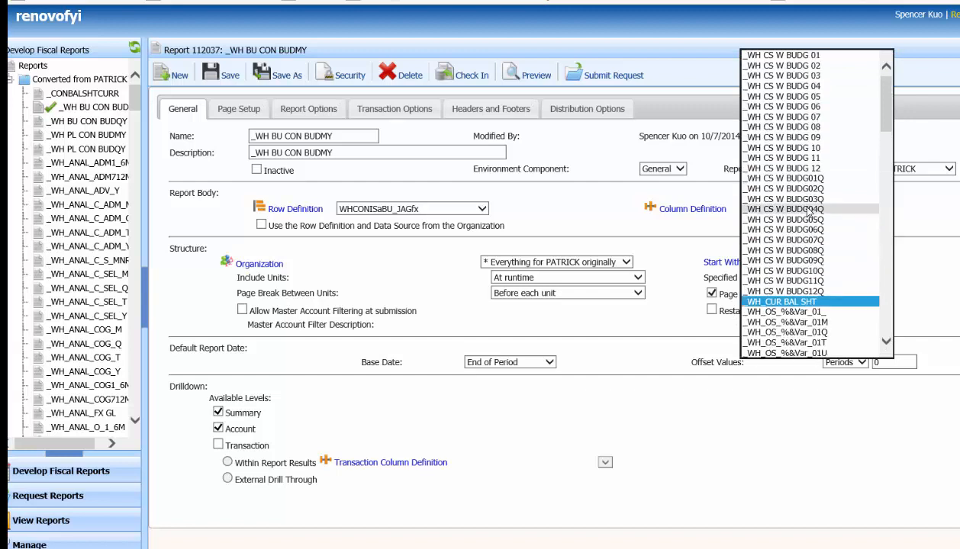
{"action": "left_click", "coordinate": [815, 67]}
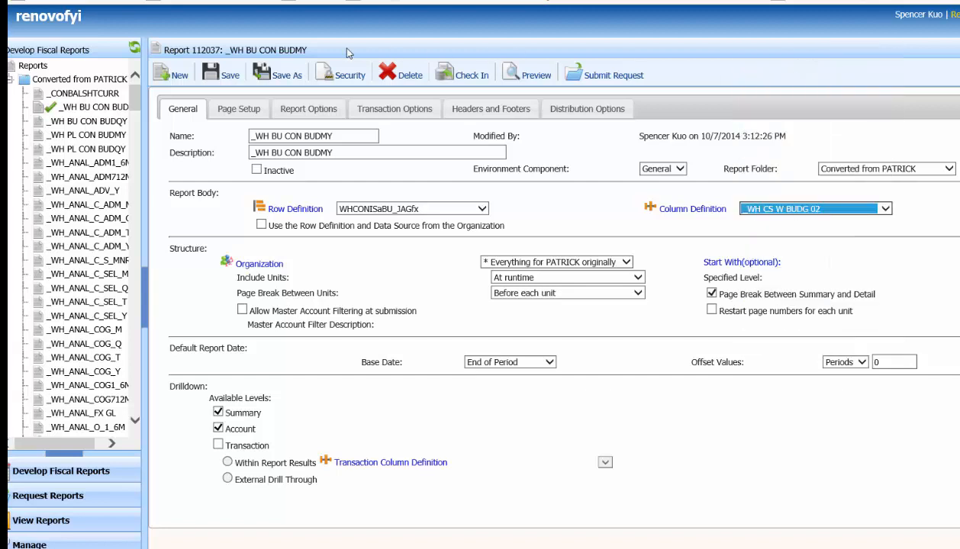
{"action": "left_click", "coordinate": [227, 74]}
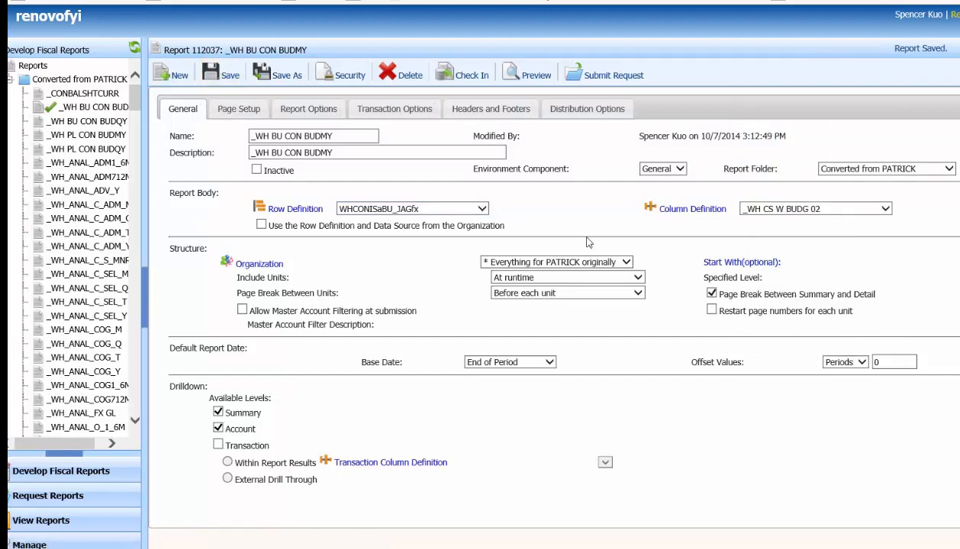
- Open the _WH CS W BUDG 02 column definition and check it out for editing
{"action": "left_click", "coordinate": [688, 211]}
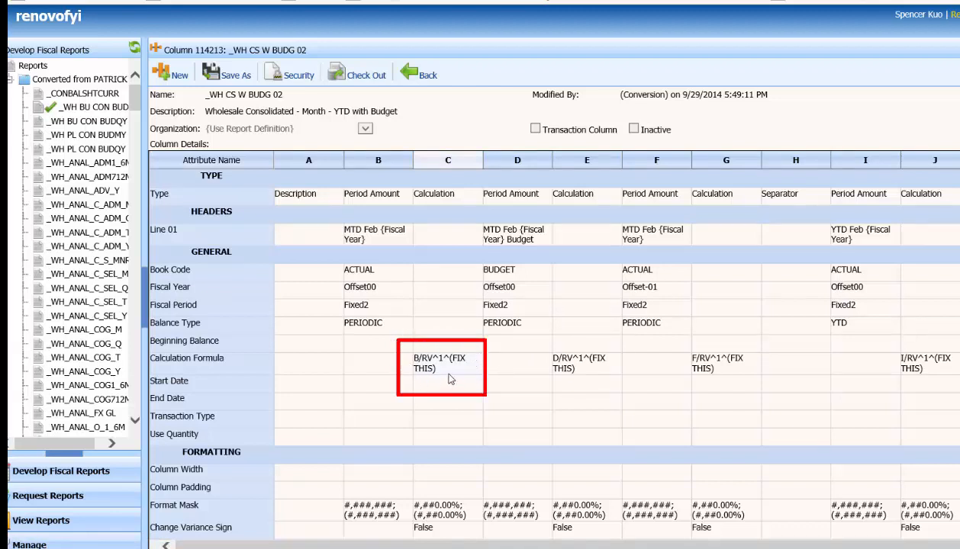
{"action": "left_click", "coordinate": [359, 75]}
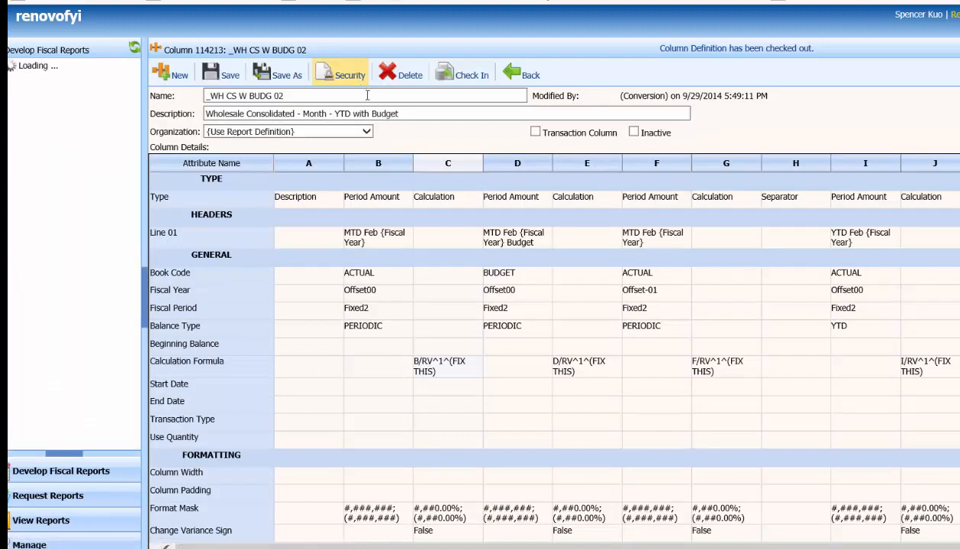
- Edit calculation column C and rewrite its formula as B/{RV^1^B}
{"action": "right_click", "coordinate": [453, 170]}
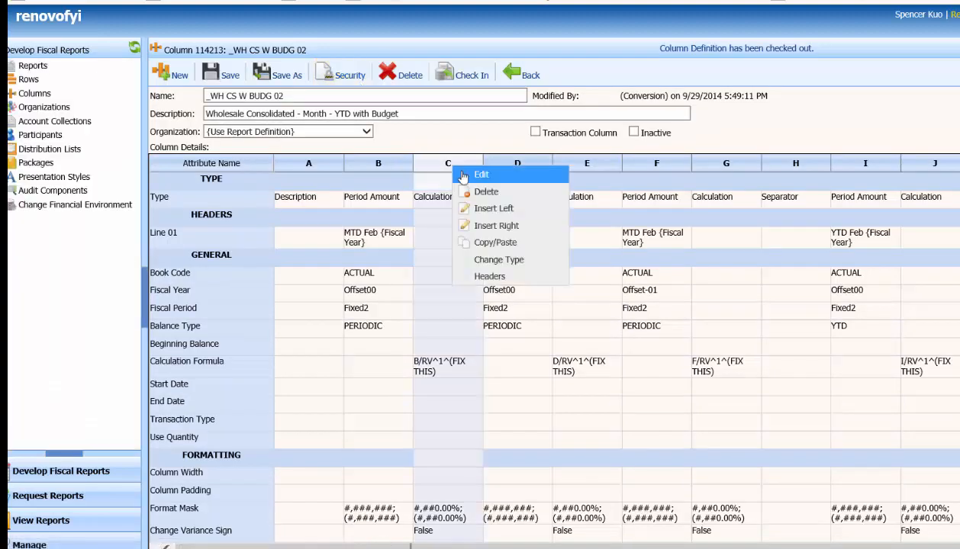
{"action": "left_click", "coordinate": [471, 174]}
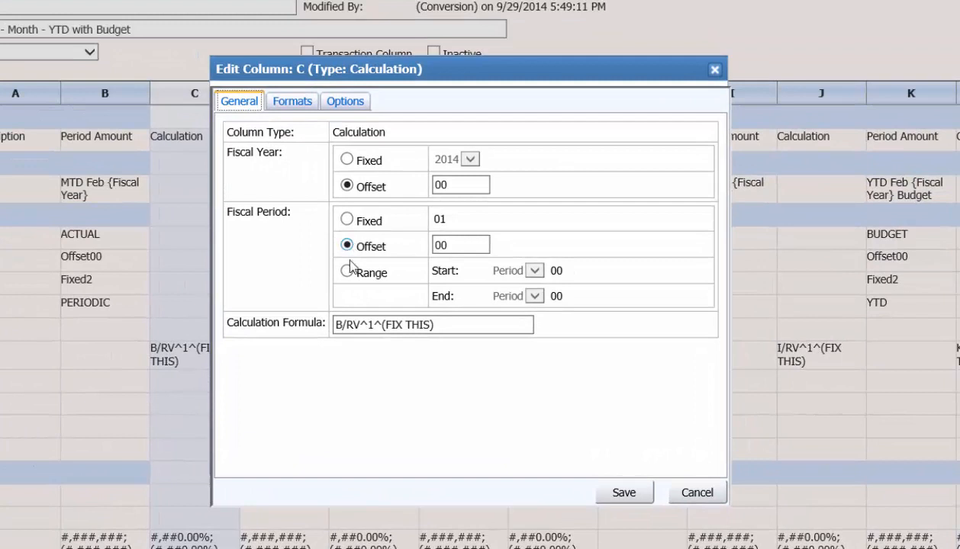
{"action": "left_click", "coordinate": [362, 324]}
{"action": "left_click", "coordinate": [437, 324]}
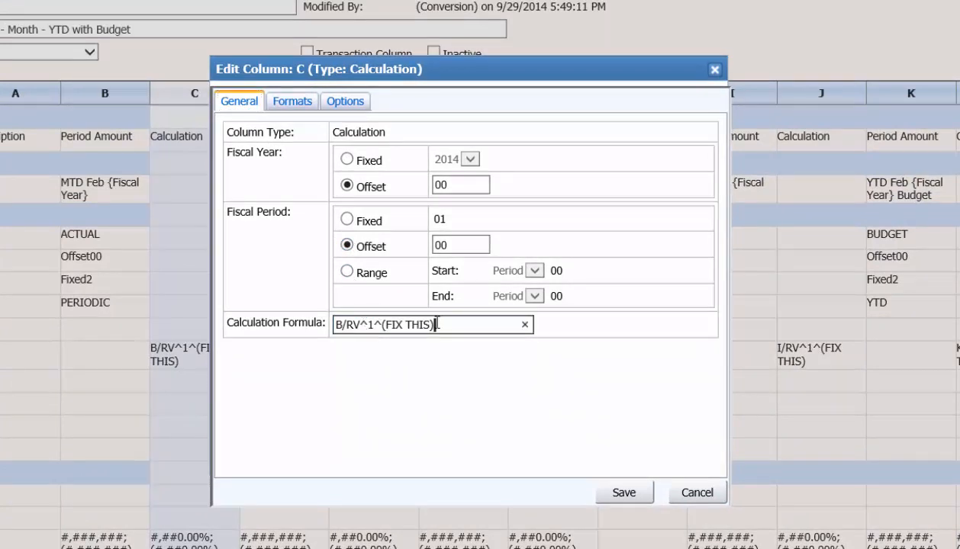
{"action": "key", "text": "BackSpace"}
{"action": "key", "text": "BackSpace"}
{"action": "key", "text": "BackSpace"}
{"action": "key", "text": "BackSpace"}
{"action": "key", "text": "BackSpace"}
{"action": "key", "text": "BackSpace"}
{"action": "key", "text": "BackSpace"}
{"action": "key", "text": "BackSpace"}
{"action": "key", "text": "BackSpace"}
{"action": "key", "text": "BackSpace"}
{"action": "key", "text": "Left"}
{"action": "key", "text": "Left"}
{"action": "key", "text": "Left"}
{"action": "key", "text": "Left"}
{"action": "key", "text": "Left"}
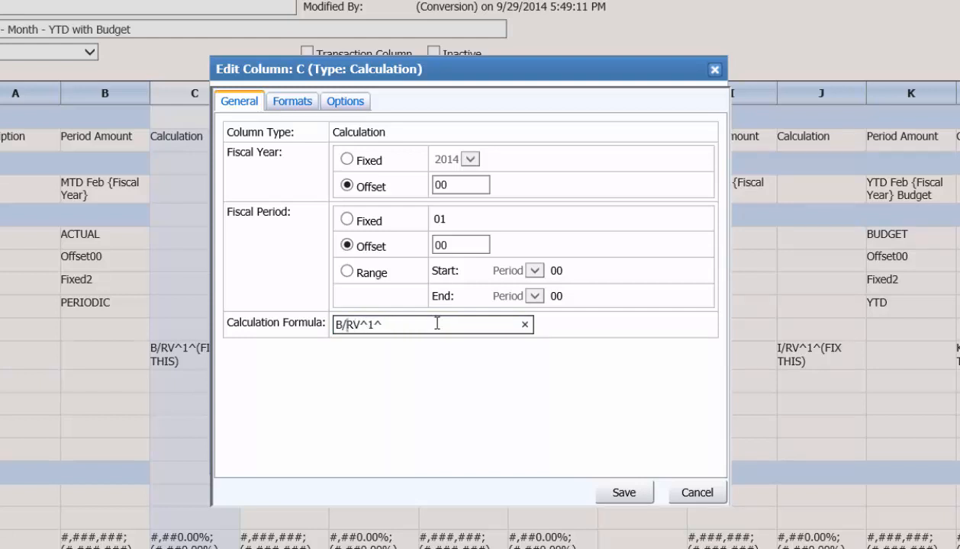
{"action": "type", "text": "{"}
{"action": "key", "text": "Right"}
{"action": "key", "text": "Right"}
{"action": "key", "text": "Right"}
{"action": "key", "text": "Right"}
{"action": "type", "text": "}"}
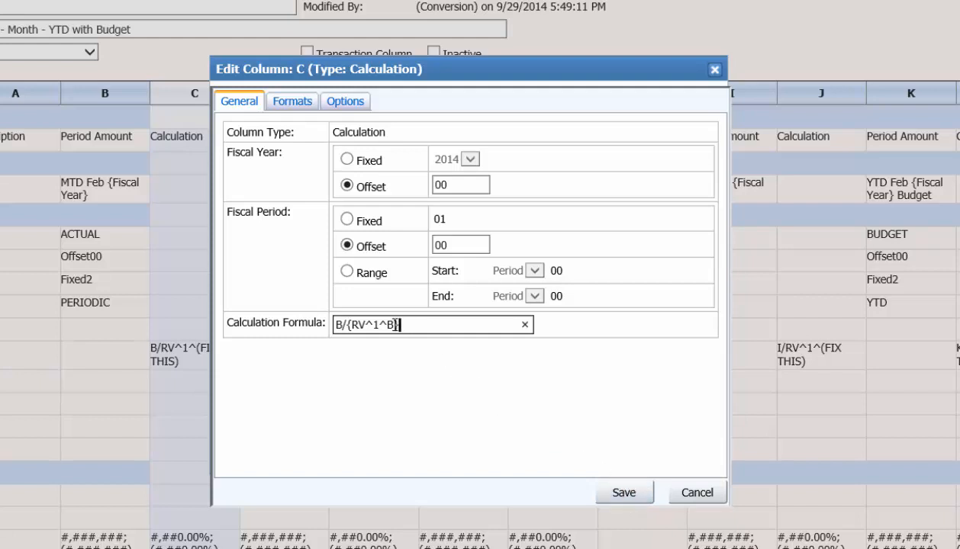
- Retype the last term of column C's formula so it reads B/{RV^1^B}, and save the column
{"action": "left_click_drag", "start_coordinate": [400, 325], "coordinate": [348, 327]}
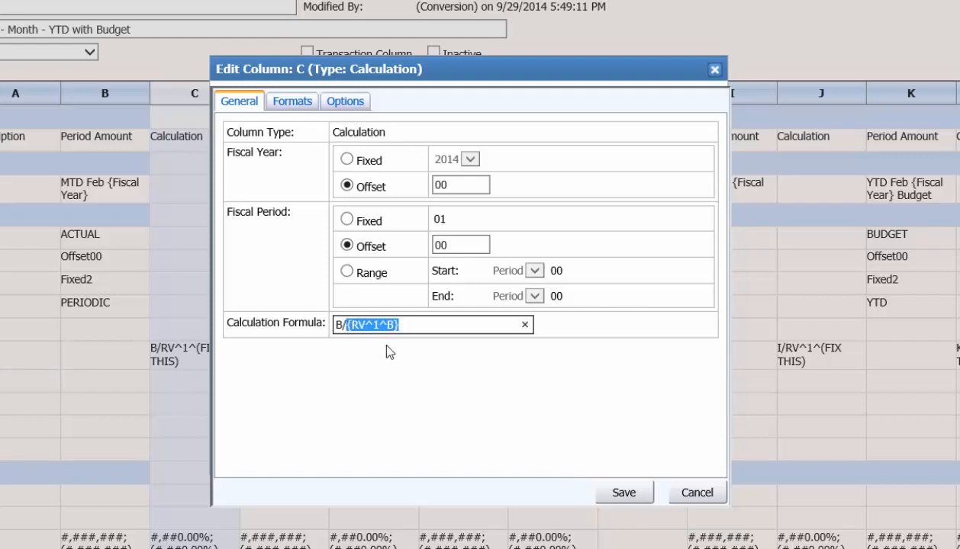
{"action": "left_click", "coordinate": [393, 325]}
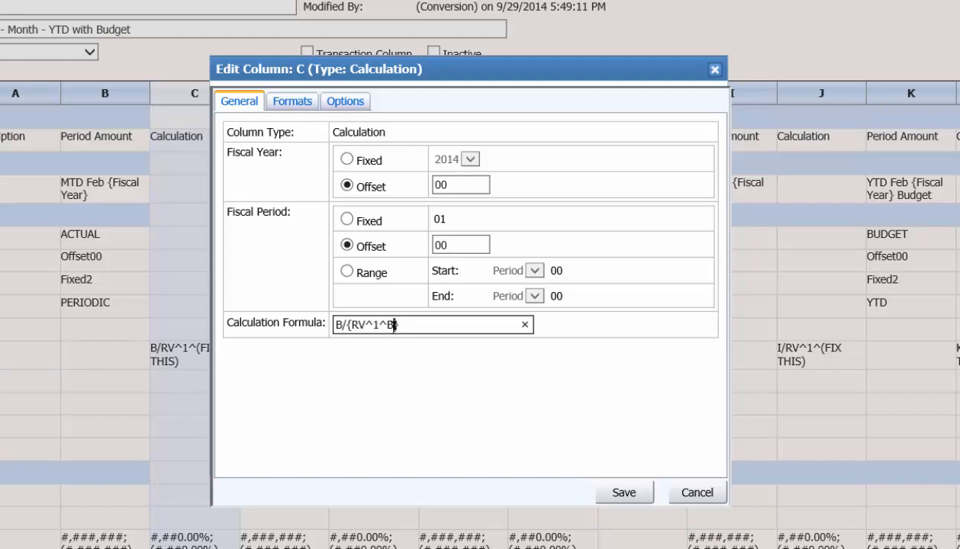
{"action": "key", "text": "BackSpace"}
{"action": "type", "text": "T"}
{"action": "left_click_drag", "start_coordinate": [393, 325], "coordinate": [354, 324]}
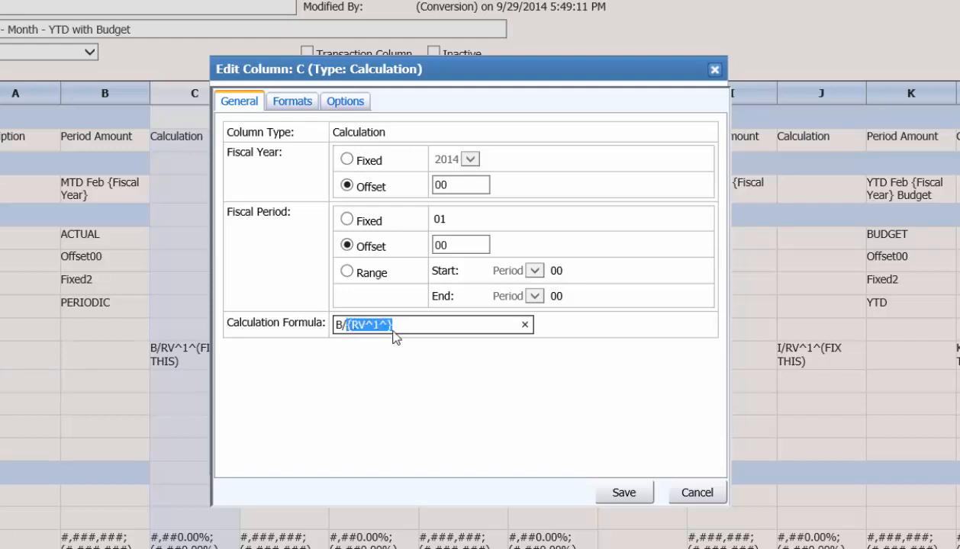
{"action": "left_click", "coordinate": [388, 326]}
{"action": "type", "text": "B"}
{"action": "left_click", "coordinate": [620, 494]}
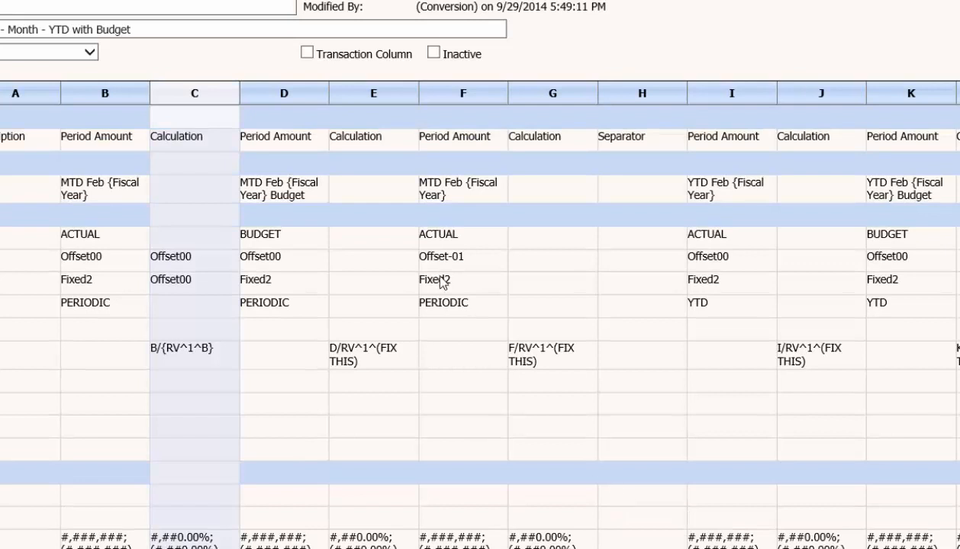
- Edit calculation column E, set its formula to D/{RV^1^D}, and save the column
{"action": "left_click", "coordinate": [369, 91]}
{"action": "right_click", "coordinate": [367, 92]}
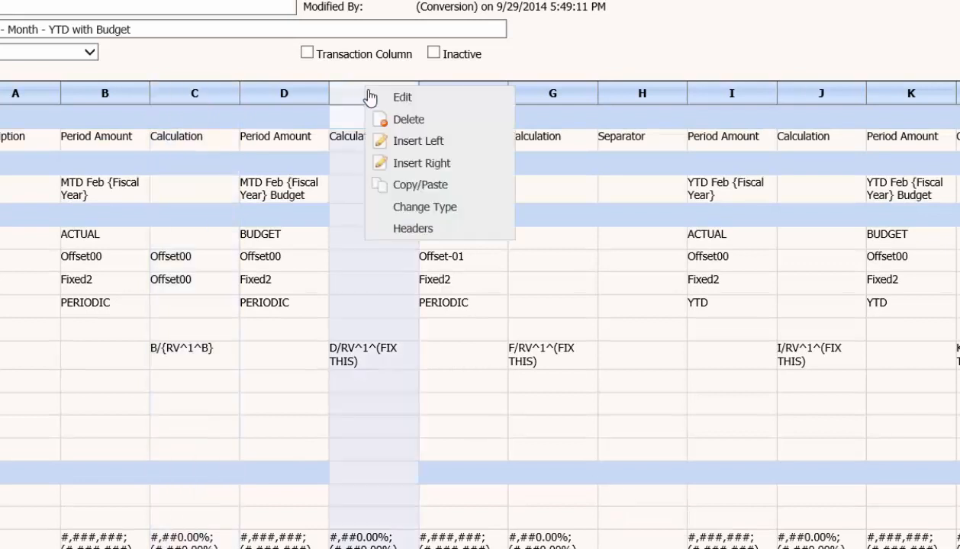
{"action": "left_click", "coordinate": [375, 96]}
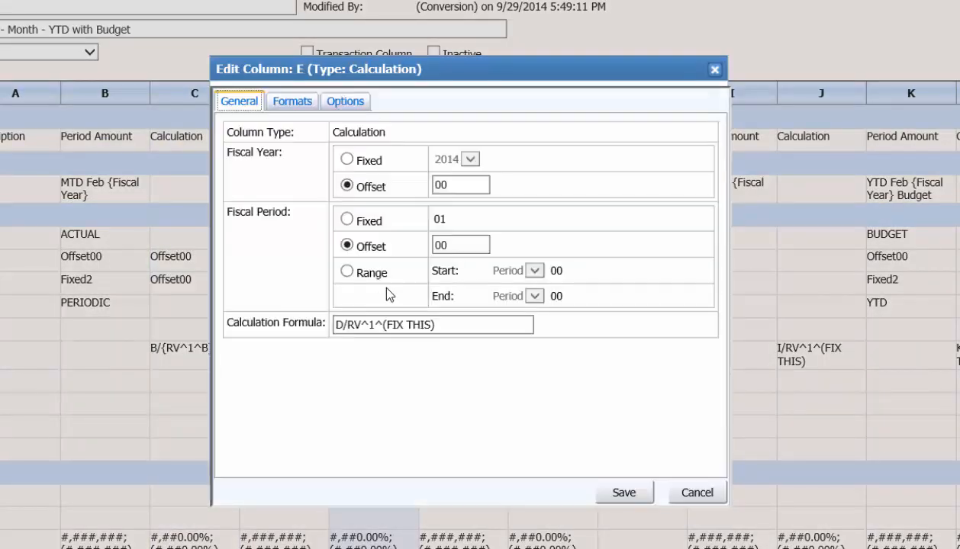
{"action": "left_click", "coordinate": [347, 325]}
{"action": "left_click_drag", "start_coordinate": [347, 325], "coordinate": [457, 327]}
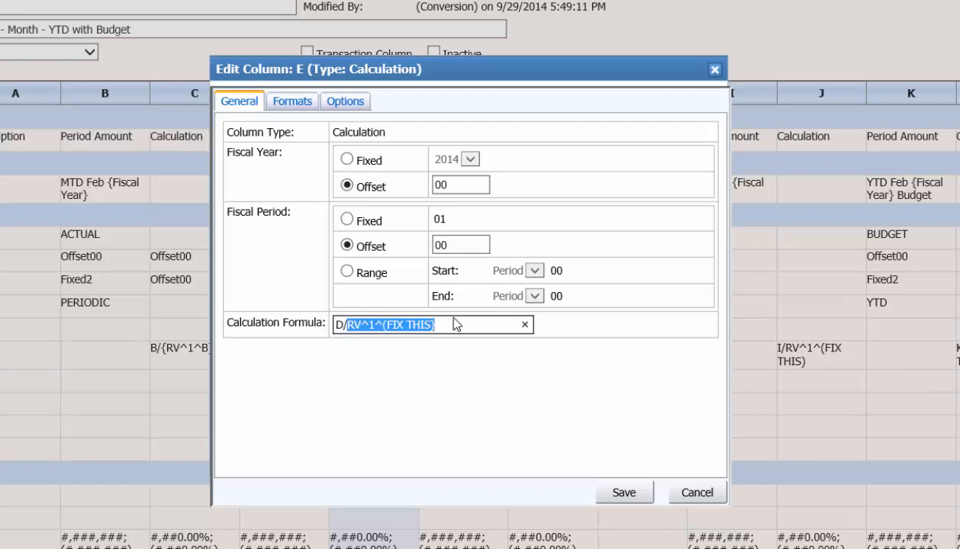
{"action": "type", "text": "{RV^1^}"}
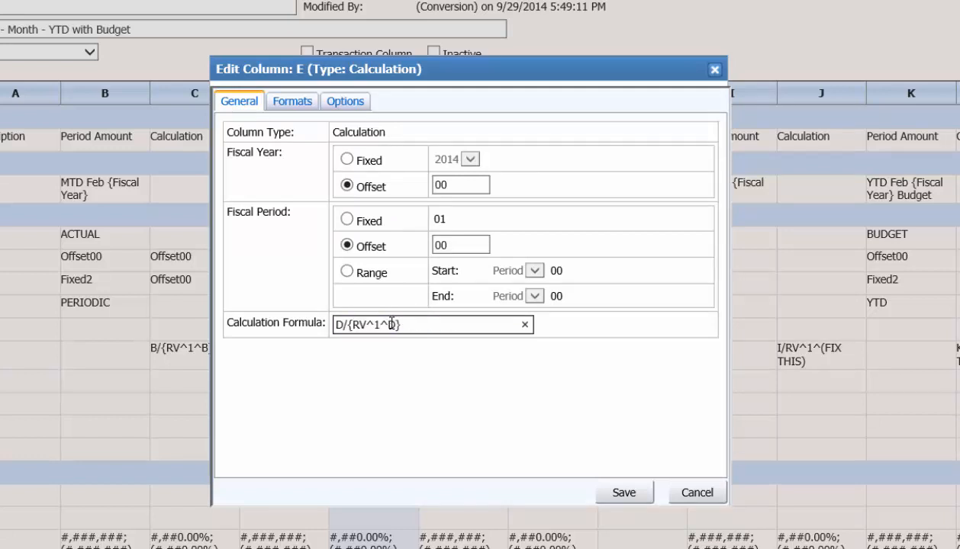
{"action": "type", "text": "D"}
{"action": "left_click", "coordinate": [623, 493]}
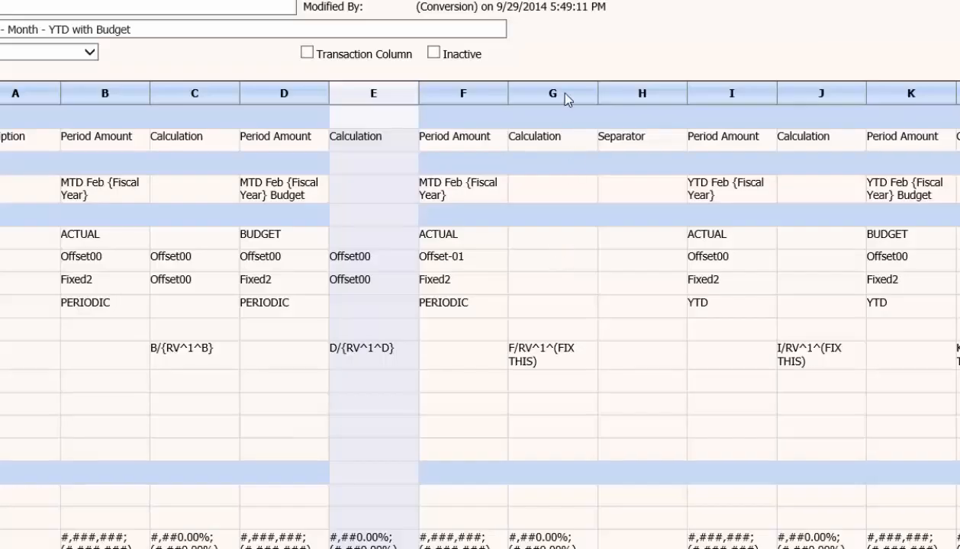
- Edit calculation column G, set its formula to F/{RV^1^F}, and save the column
{"action": "left_click", "coordinate": [565, 96]}
{"action": "right_click", "coordinate": [566, 97]}
{"action": "left_click", "coordinate": [598, 101]}
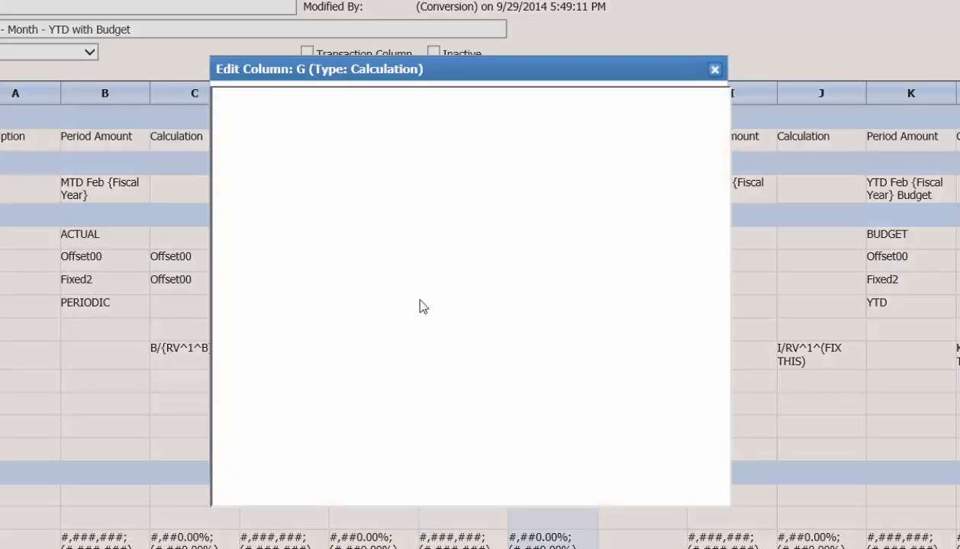
{"action": "left_click_drag", "start_coordinate": [345, 325], "coordinate": [480, 326]}
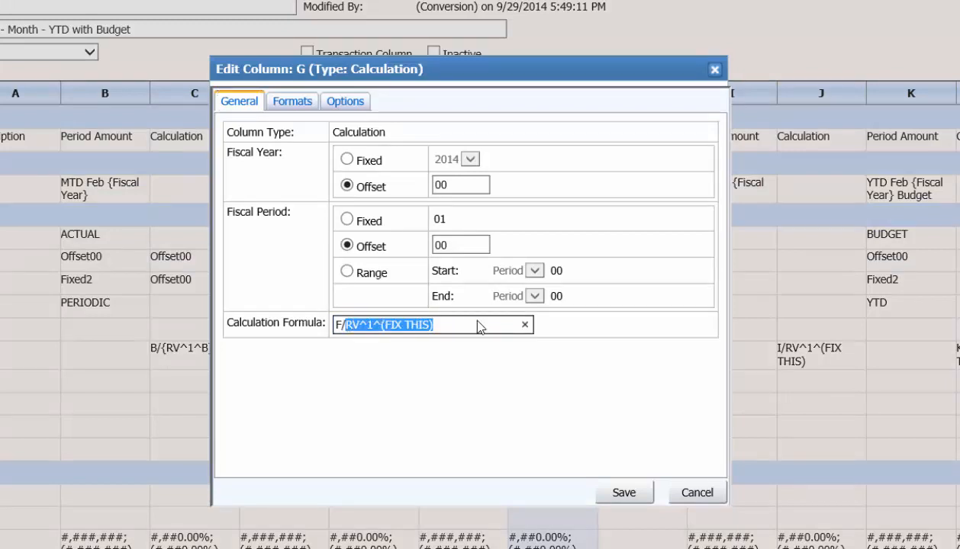
{"action": "type", "text": "{RV^1^}"}
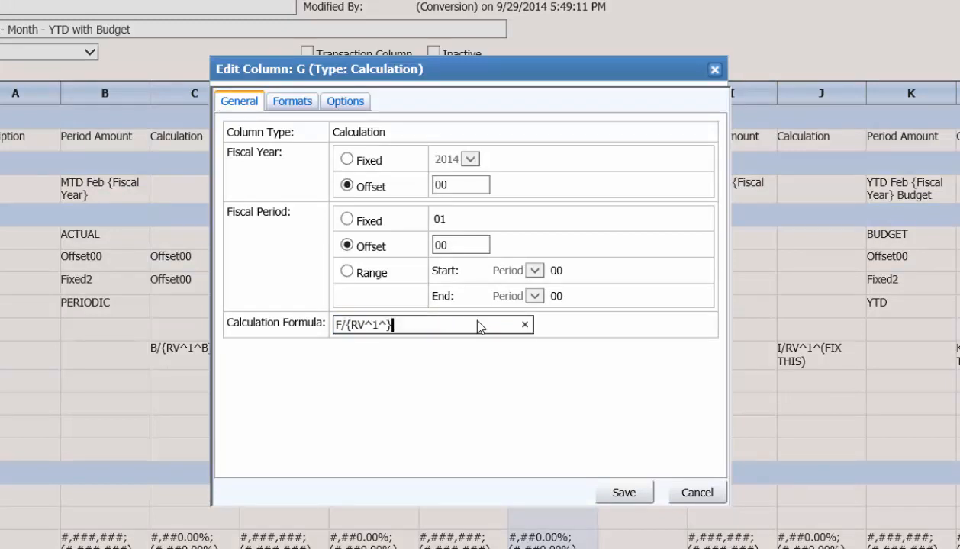
{"action": "left_click", "coordinate": [385, 327]}
{"action": "type", "text": "F"}
{"action": "left_click", "coordinate": [620, 493]}
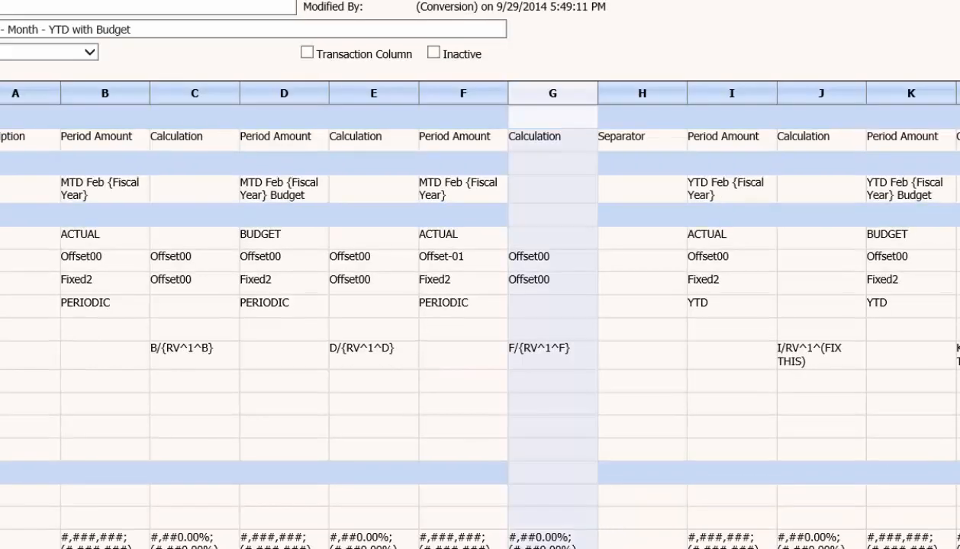
- Edit calculation column J, set its formula to I/{RV^1^I}, and save the column
{"action": "left_click", "coordinate": [795, 97]}
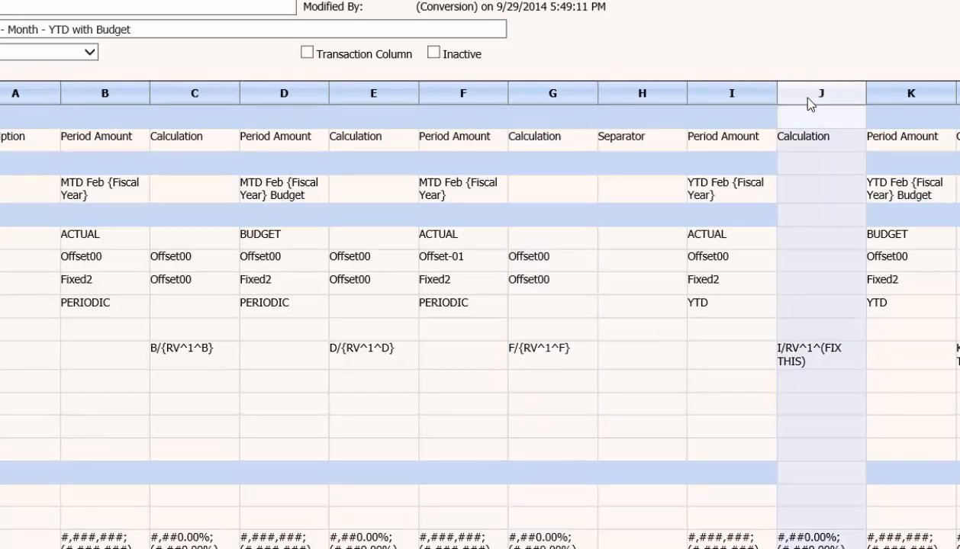
{"action": "left_click", "coordinate": [813, 108]}
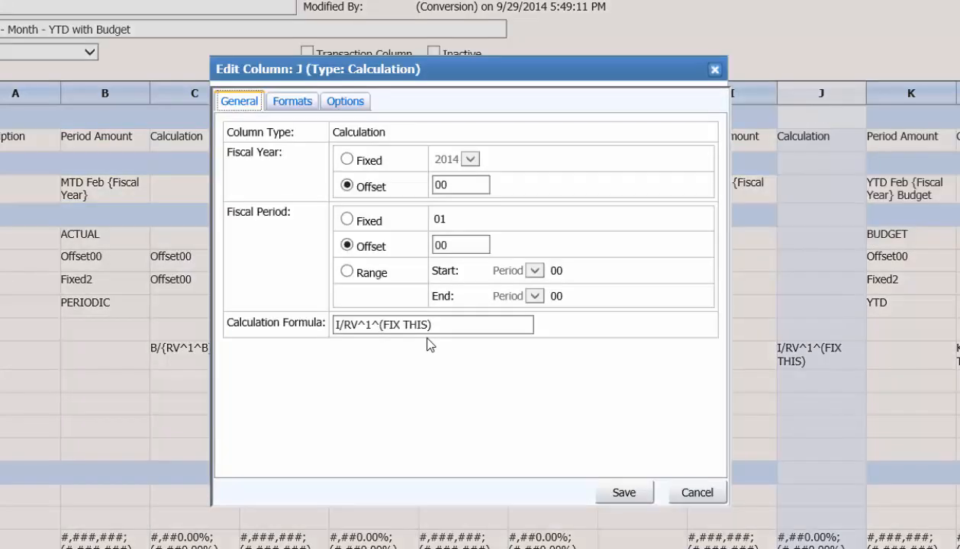
{"action": "left_click", "coordinate": [350, 326]}
{"action": "left_click_drag", "start_coordinate": [344, 326], "coordinate": [466, 325]}
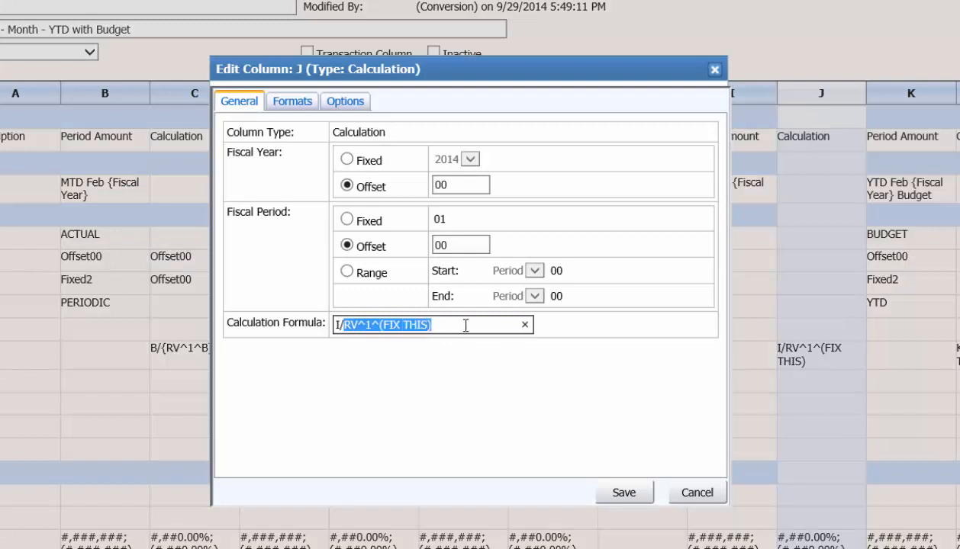
{"action": "type", "text": "{RV^1^}"}
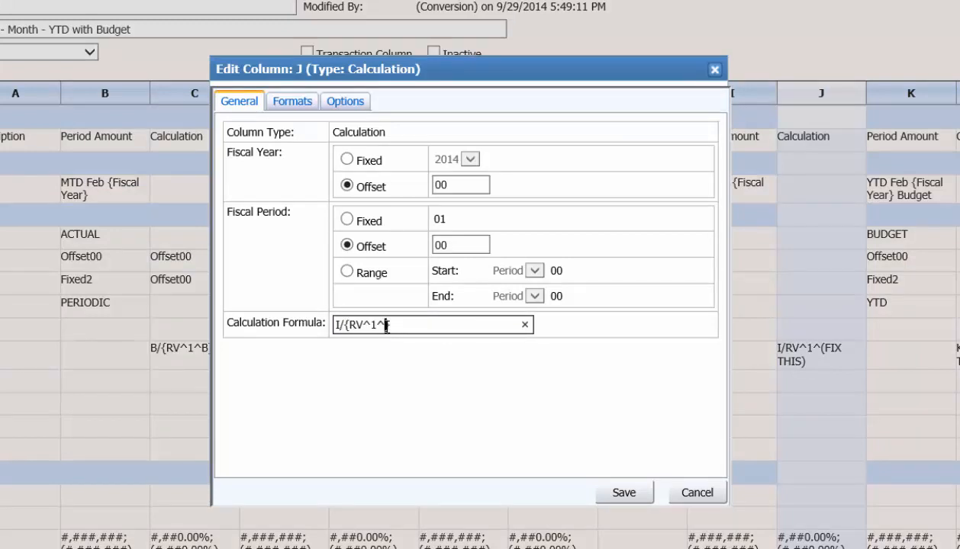
{"action": "left_click", "coordinate": [385, 326]}
{"action": "type", "text": "I"}
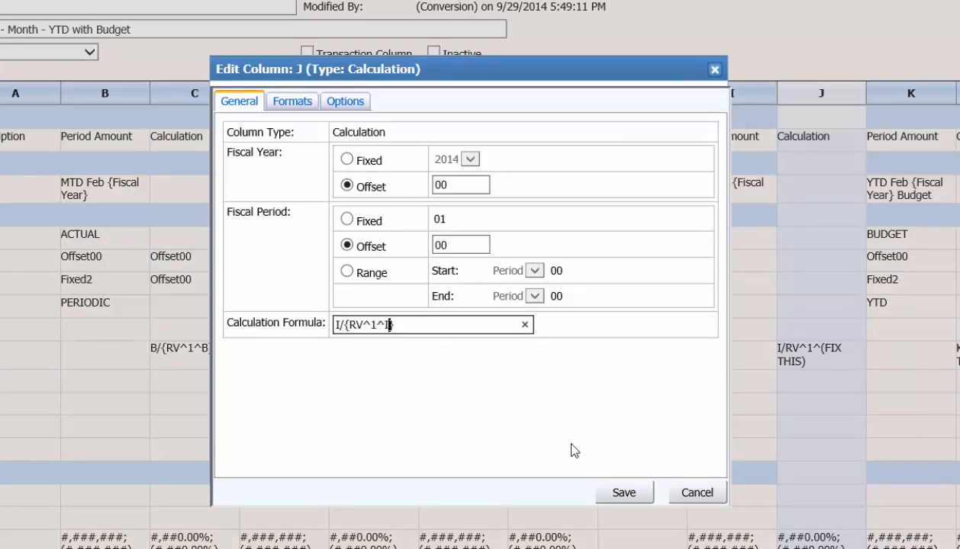
{"action": "left_click", "coordinate": [627, 481]}
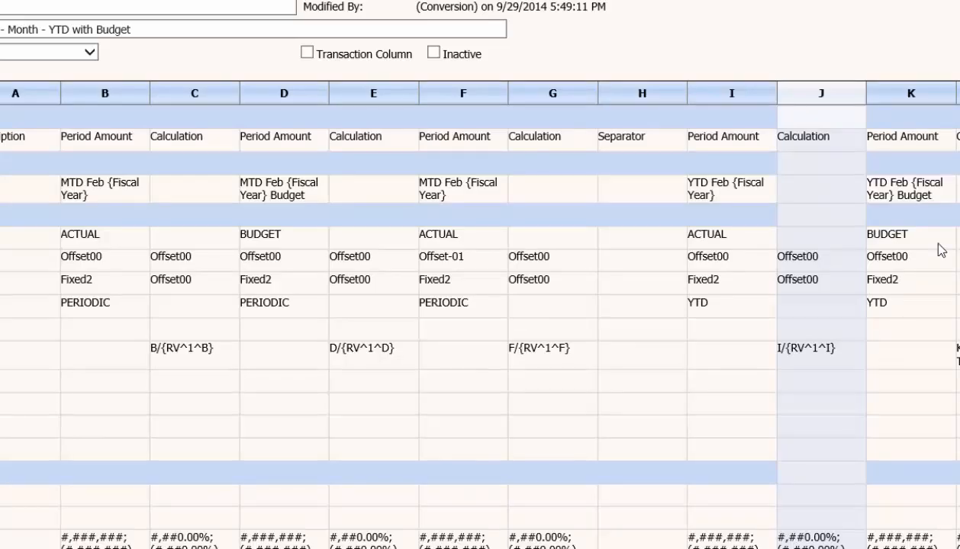
- Edit calculation column L, set its formula to K/{RV^1^K}, and save the column
{"action": "right_click", "coordinate": [953, 92]}
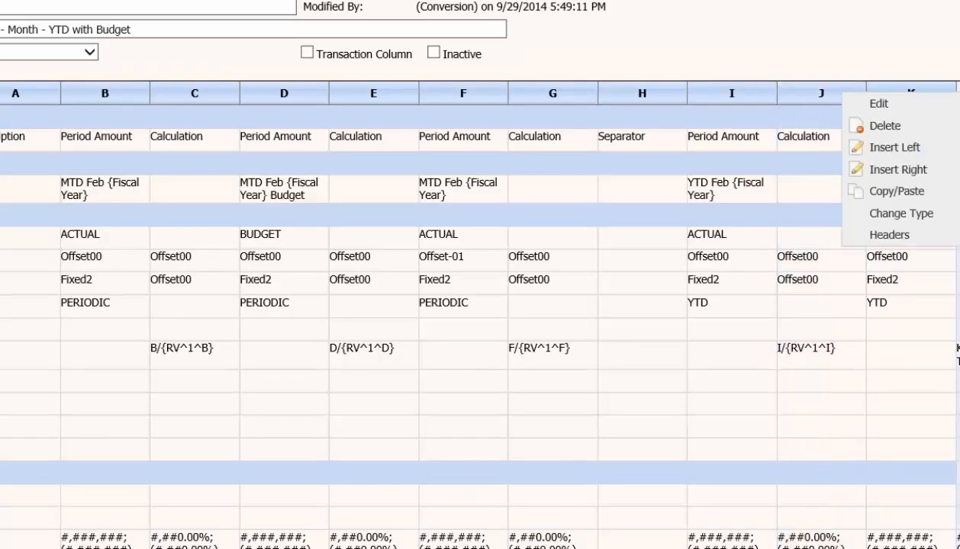
{"action": "left_click", "coordinate": [866, 102]}
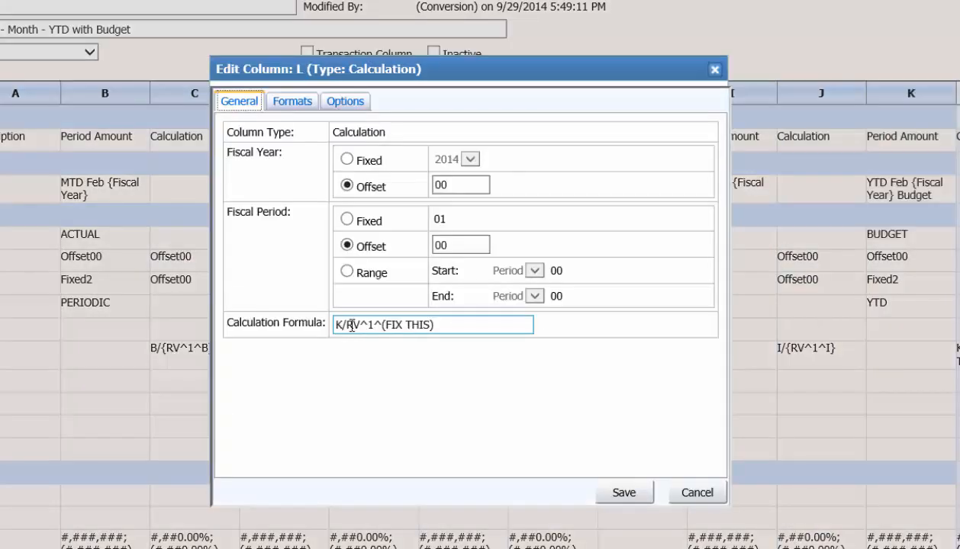
{"action": "left_click_drag", "start_coordinate": [345, 324], "coordinate": [473, 323]}
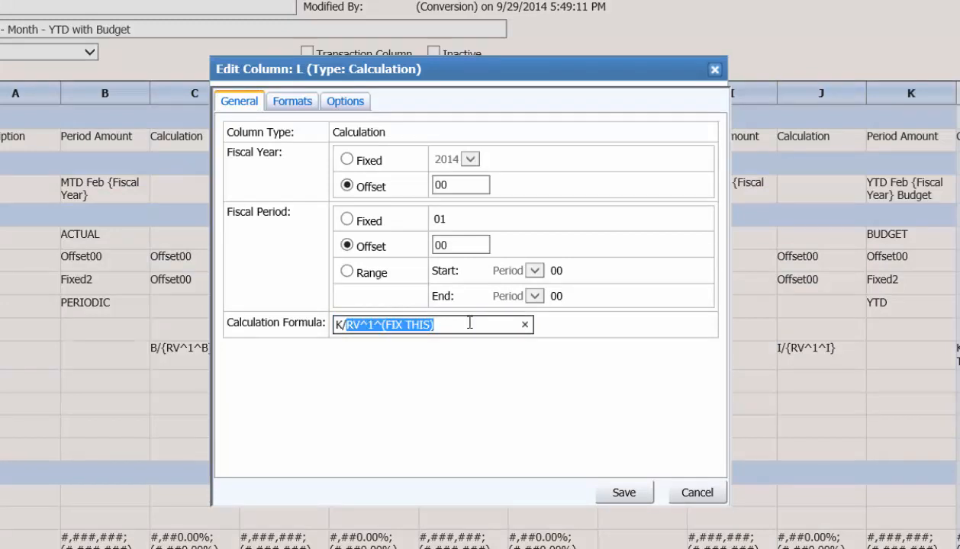
{"action": "type", "text": "{RV^1^K"}
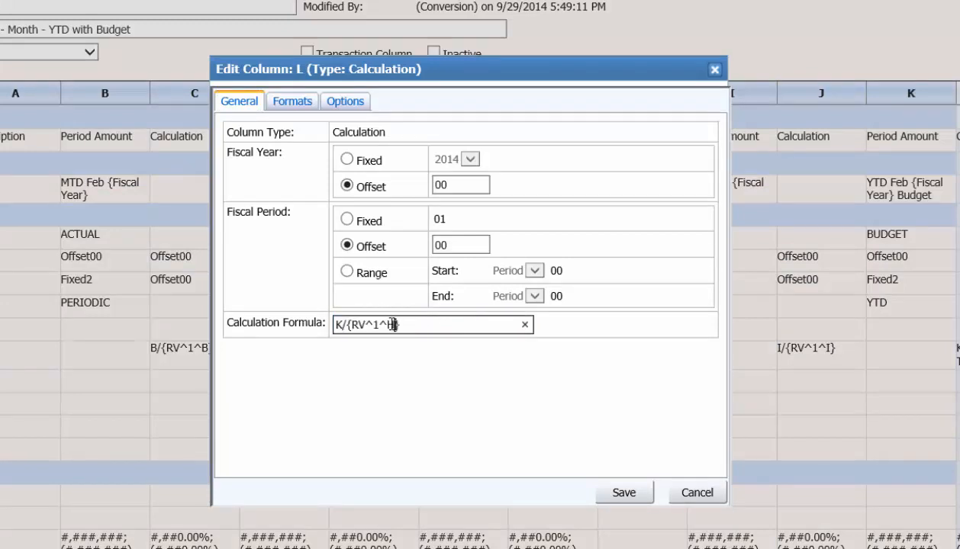
{"action": "type", "text": "}"}
{"action": "left_click", "coordinate": [619, 494]}
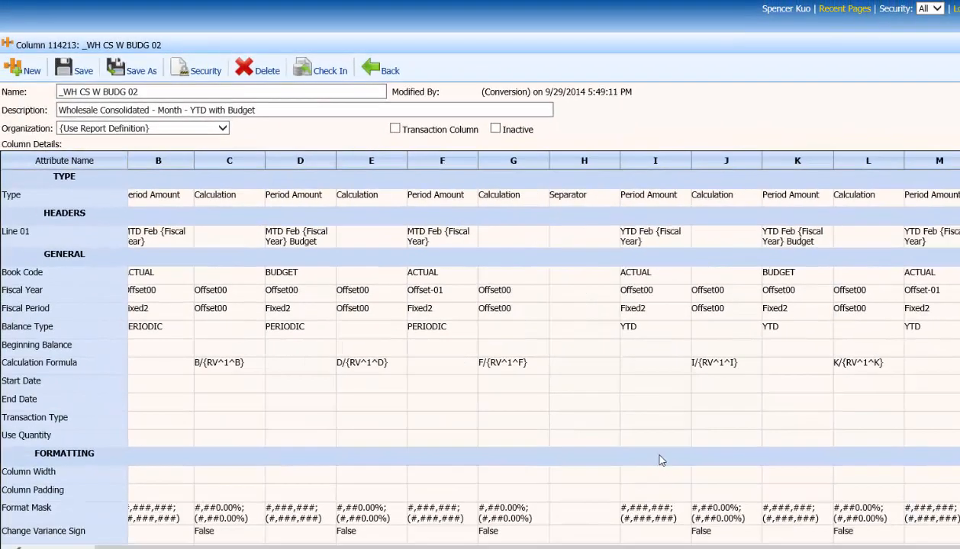
- Save the column definition, return to the _WH BU CON BUDMY report, and preview it
{"action": "left_click", "coordinate": [85, 71]}
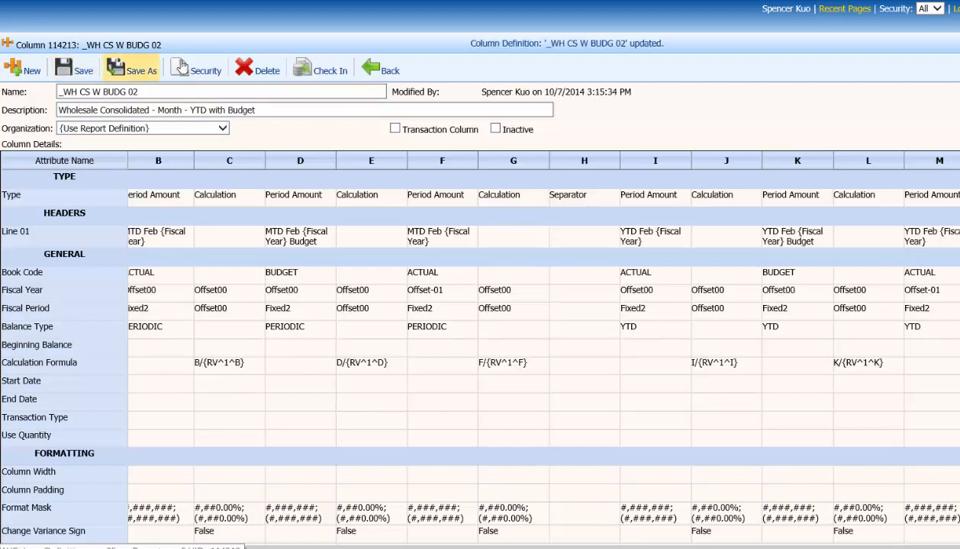
{"action": "left_click", "coordinate": [385, 70]}
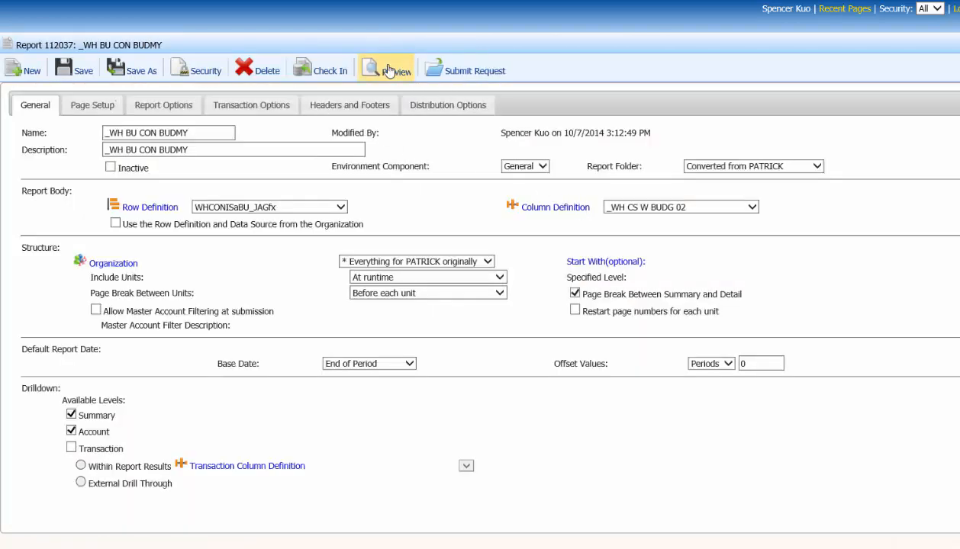
{"action": "left_click", "coordinate": [388, 71]}
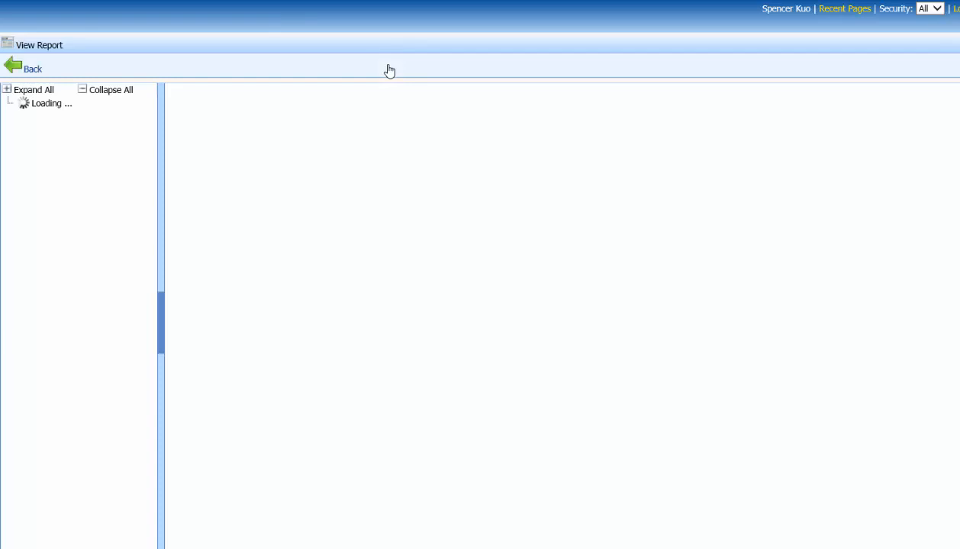